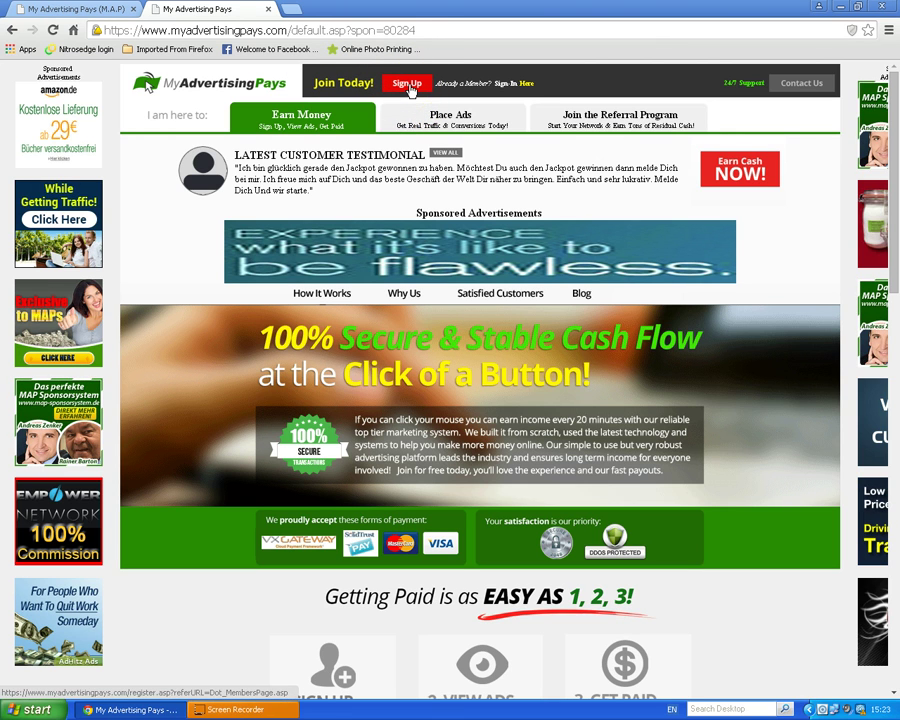
Open the new-member registration form with the red Sign Up button on the home page
click(410, 86)
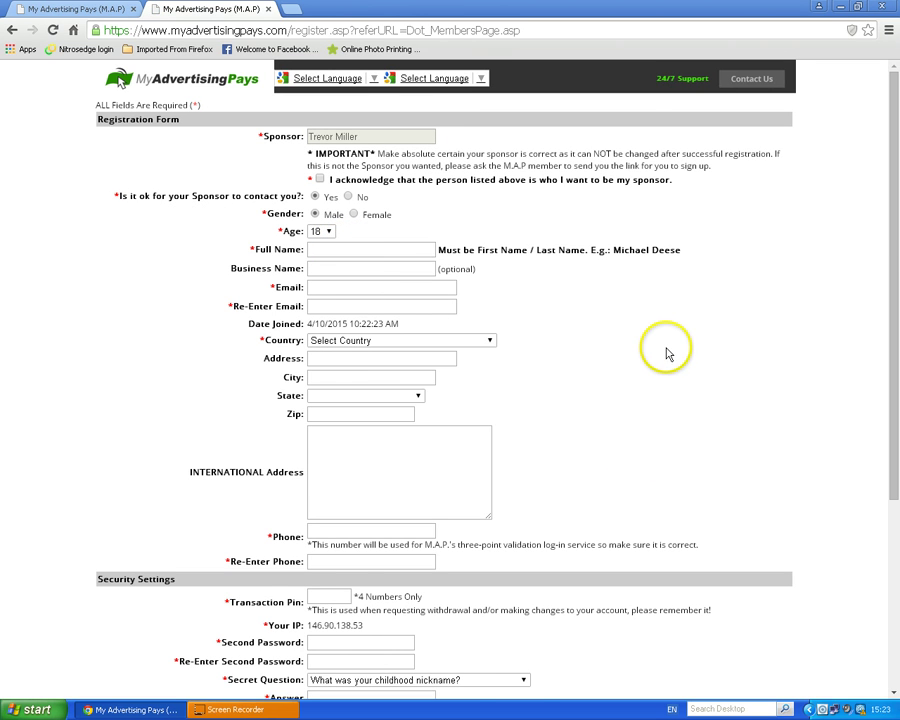
Look over the blank registration form, then return to the Banners page in the first tab
scroll(655, 345, down, 5)
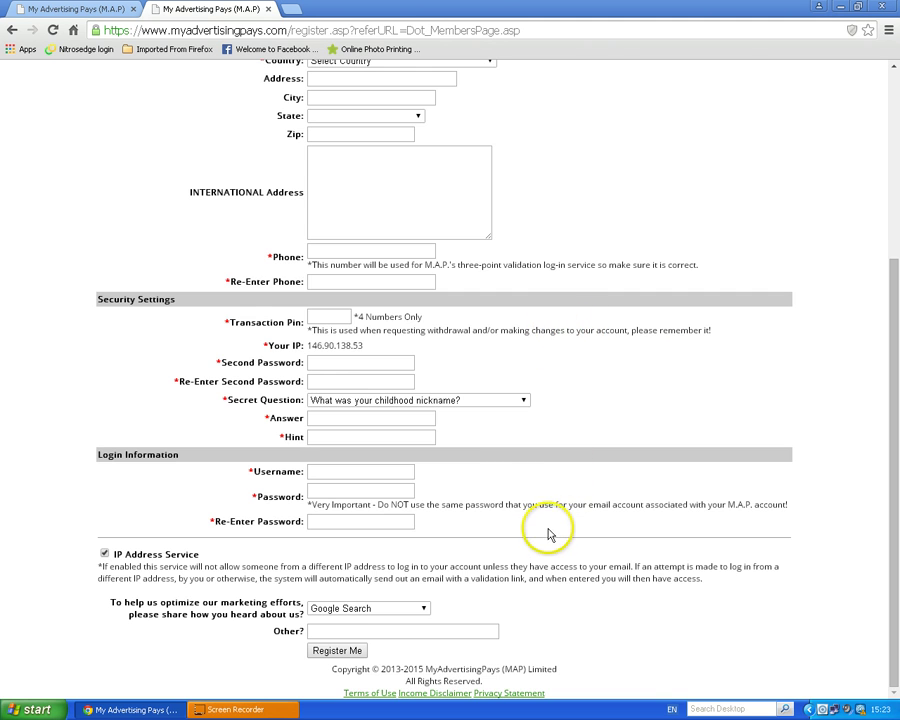
scroll(548, 537, up, 3)
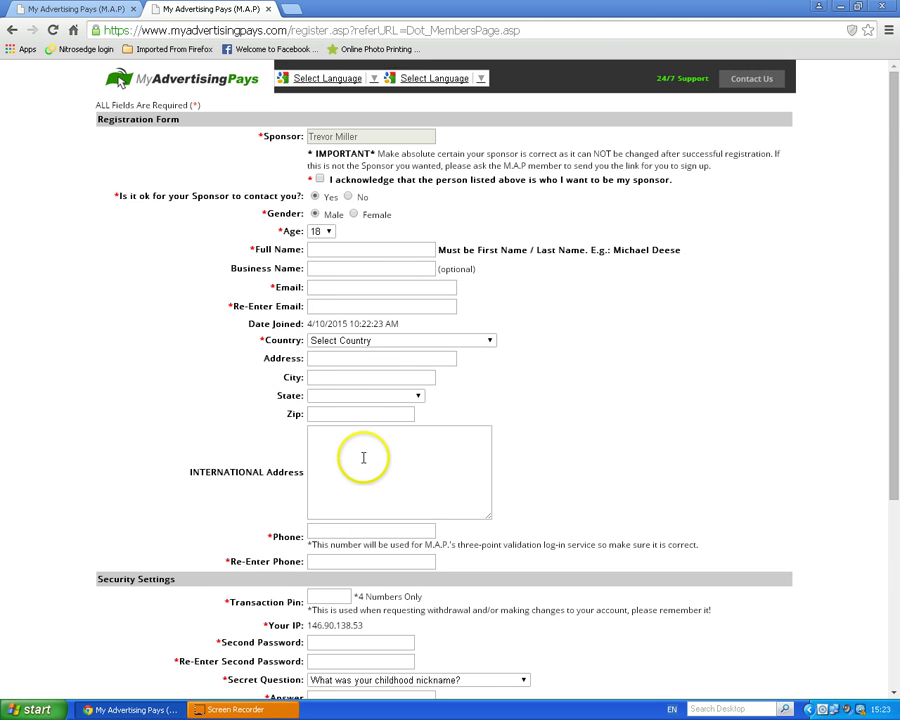
scroll(300, 430, down, 5)
scroll(372, 430, up, 5)
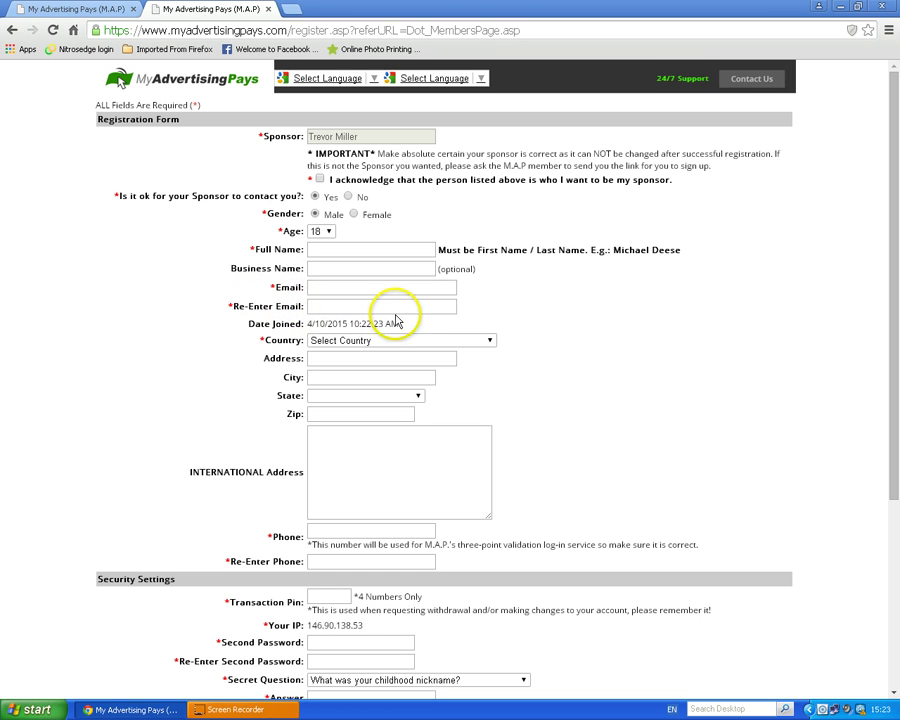
scroll(360, 388, down, 3)
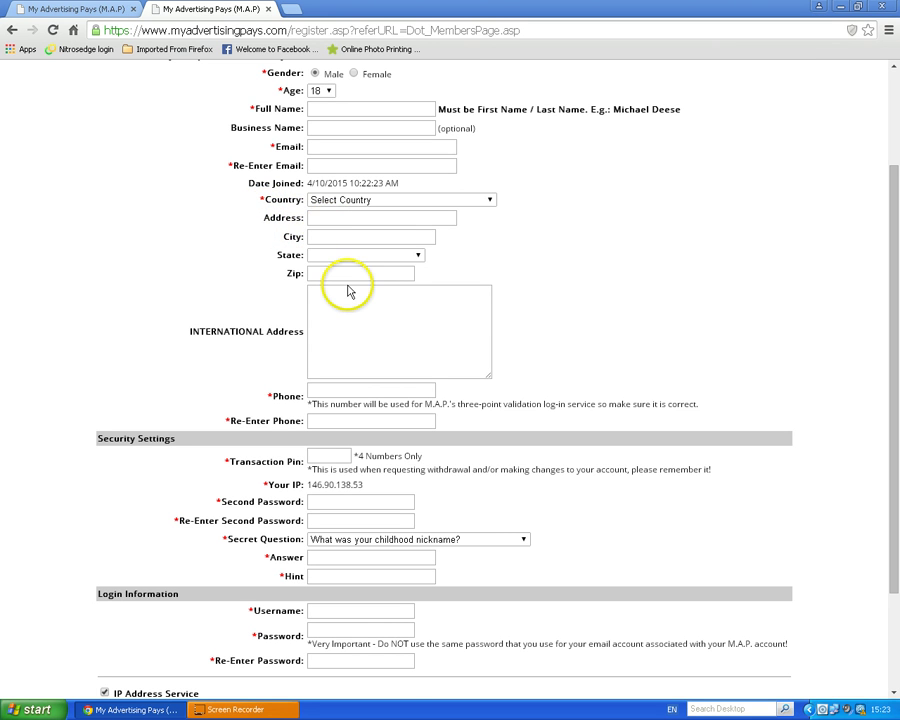
scroll(348, 287, up, 5)
scroll(360, 405, down, 7)
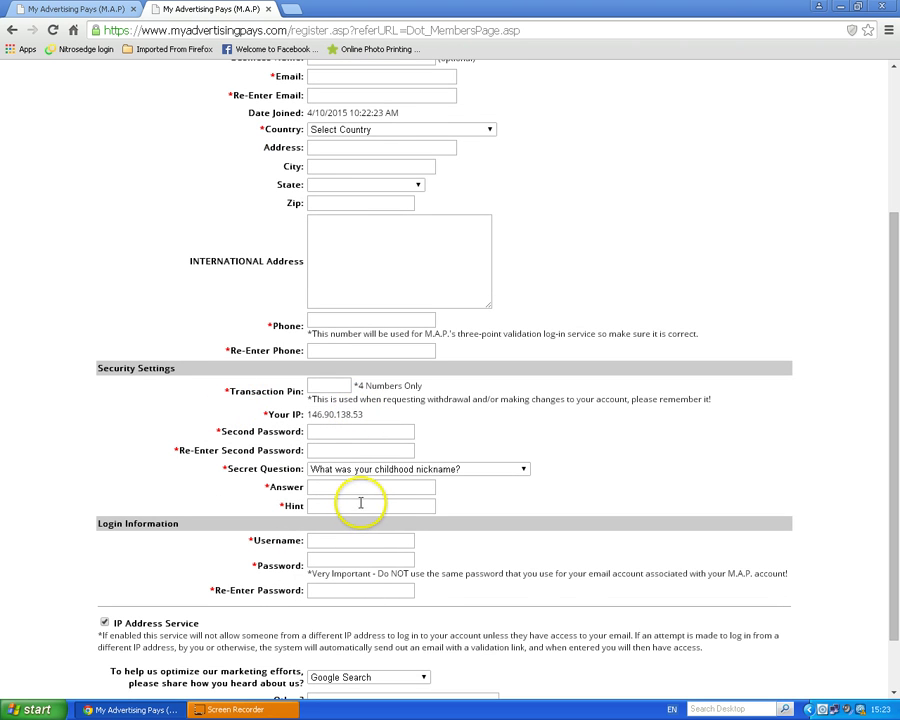
scroll(365, 502, up, 3)
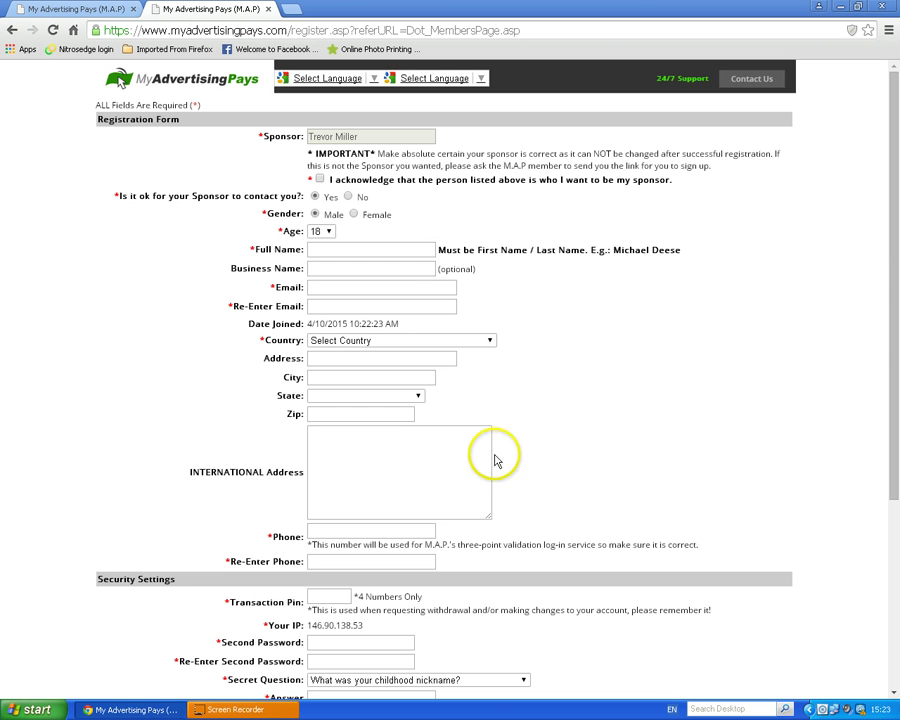
scroll(470, 428, down, 3)
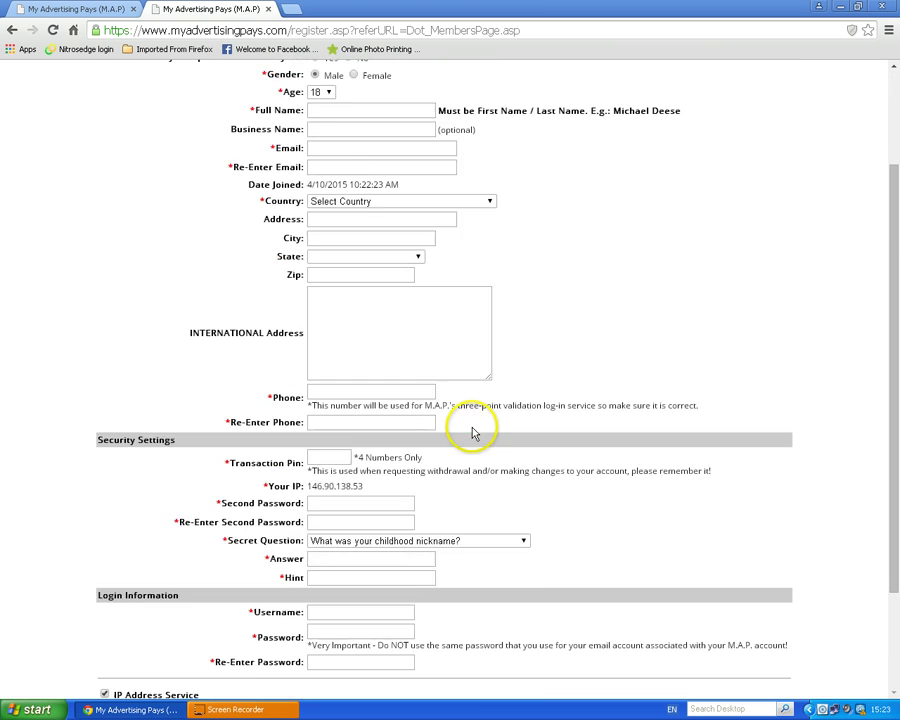
scroll(472, 426, up, 3)
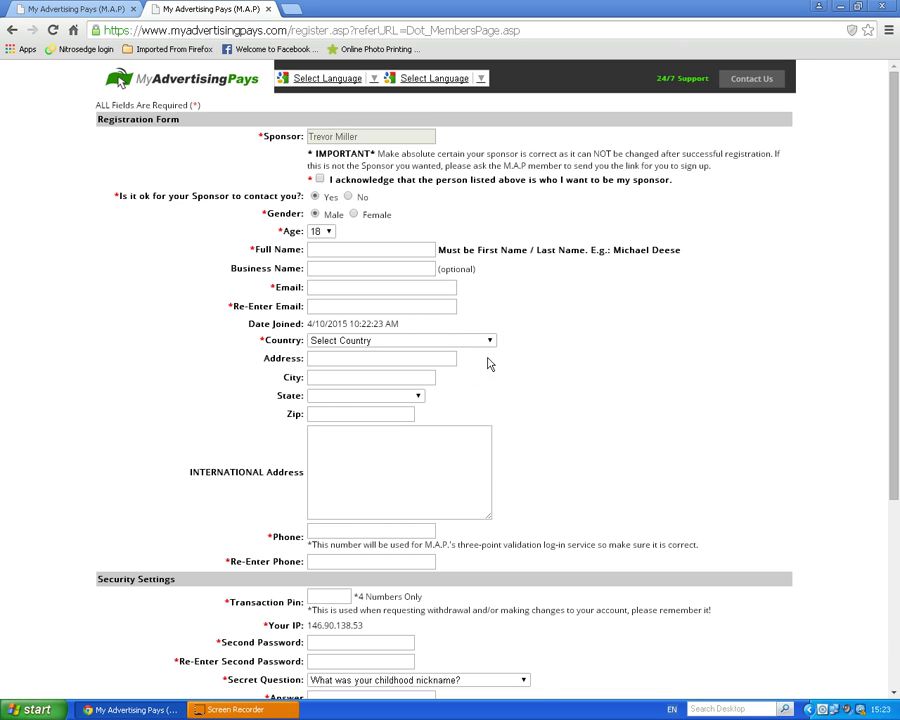
scroll(583, 365, down, 3)
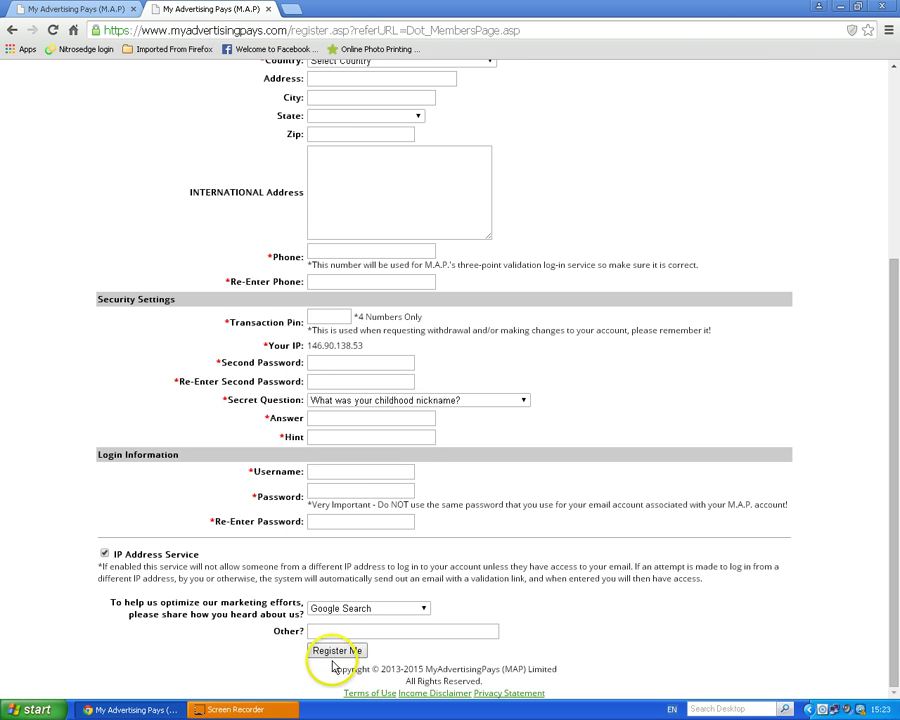
scroll(512, 536, up, 3)
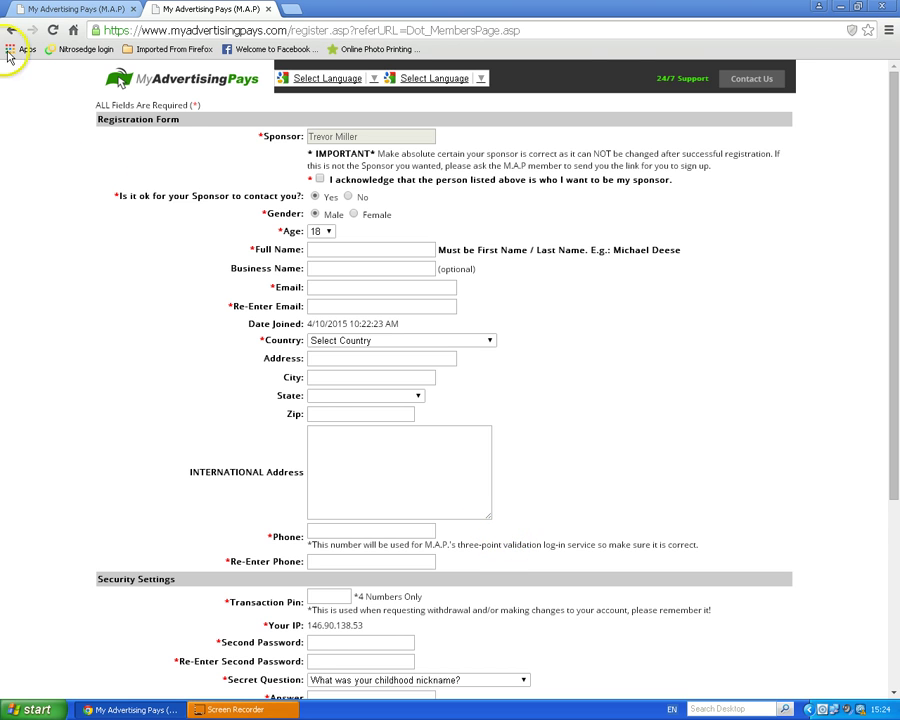
click(66, 8)
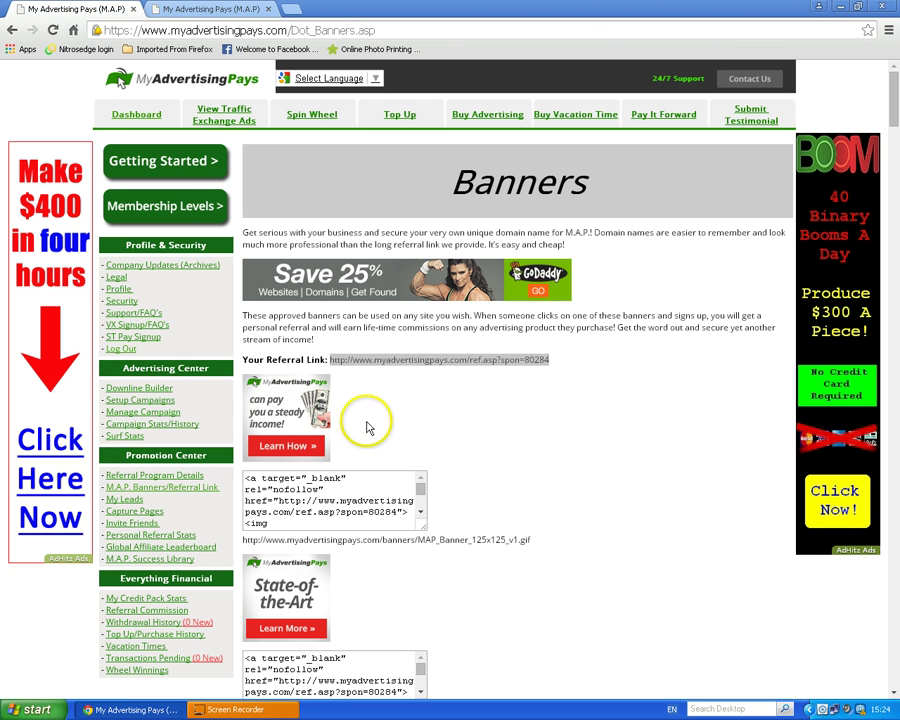
Go to the members Dashboard from the top navigation bar
click(142, 116)
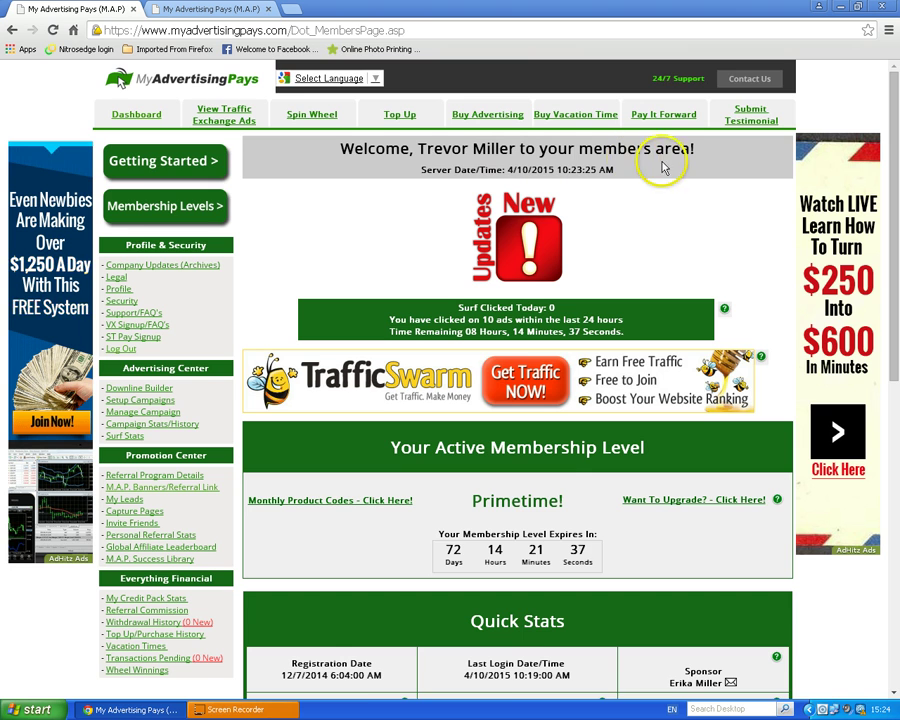
Open the VX Signup/FAQ's page from the Profile & Security sidebar
scroll(634, 210, down, 2)
scroll(638, 210, up, 2)
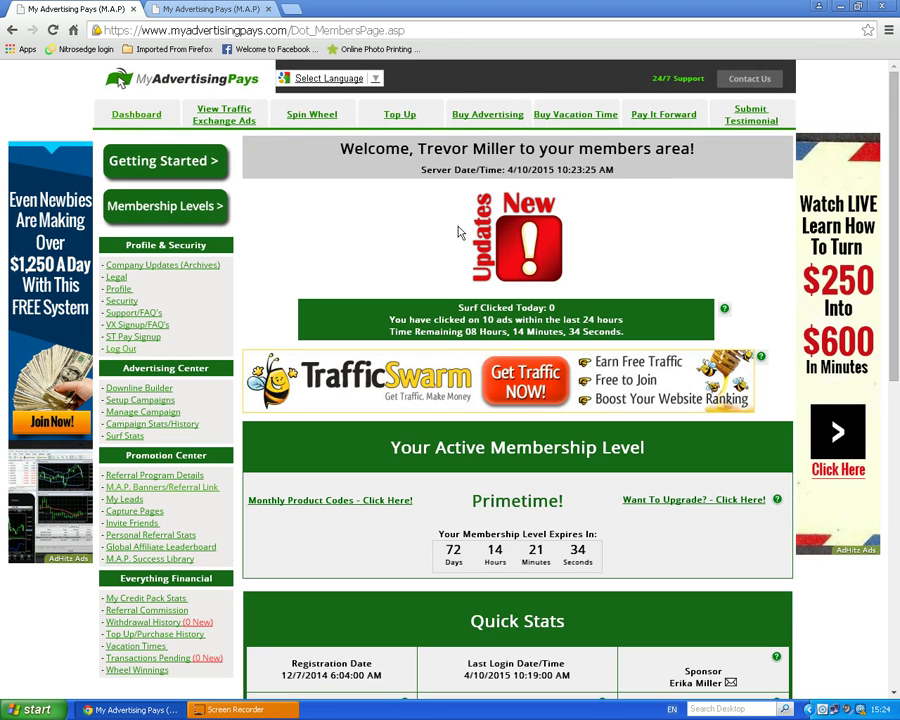
scroll(562, 271, down, 2)
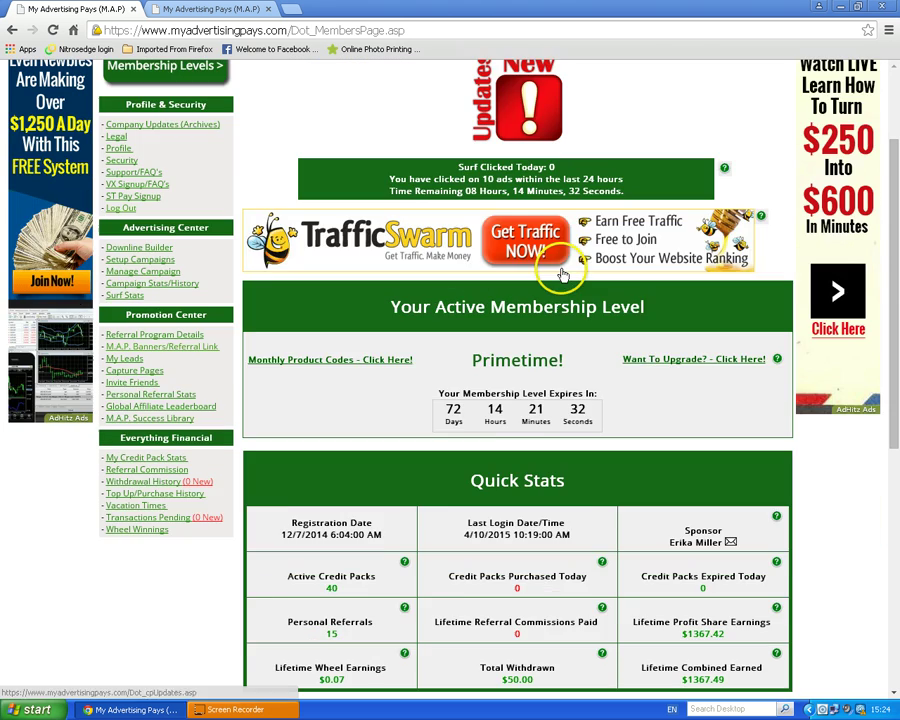
scroll(563, 272, up, 1)
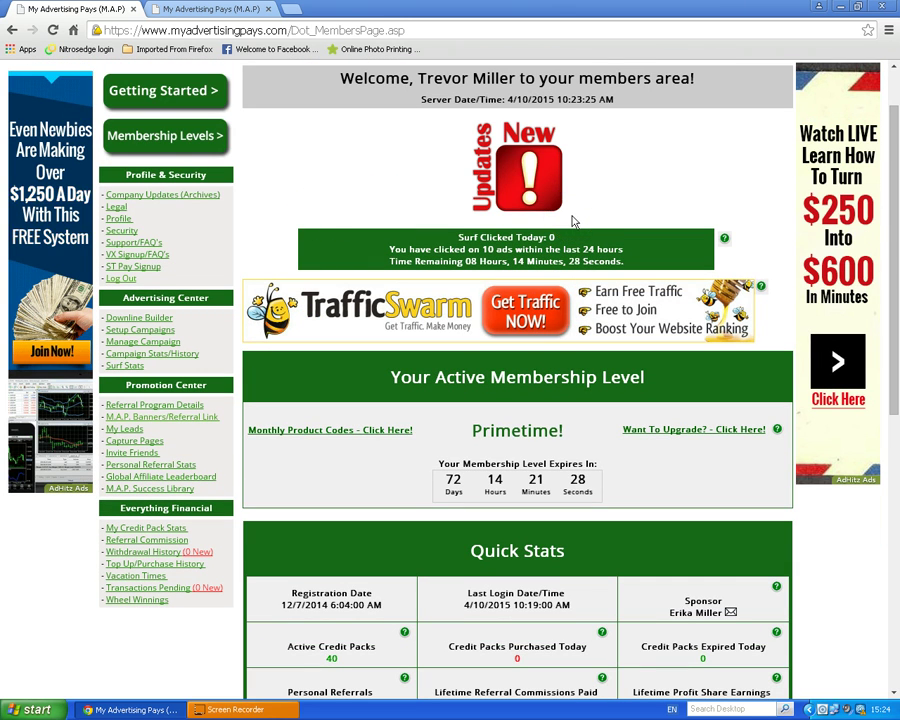
scroll(446, 242, up, 1)
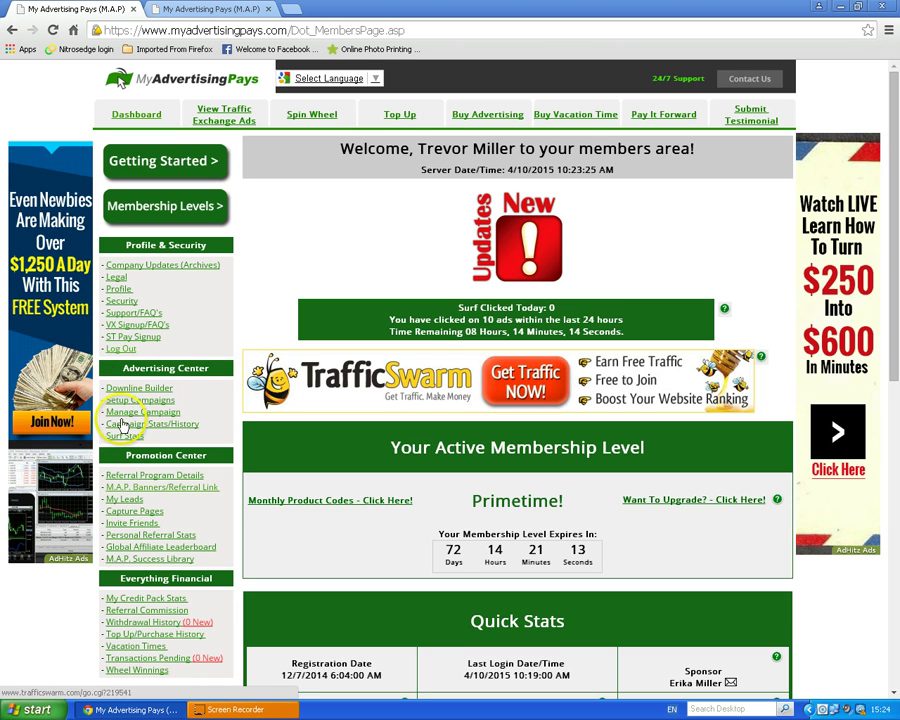
click(117, 325)
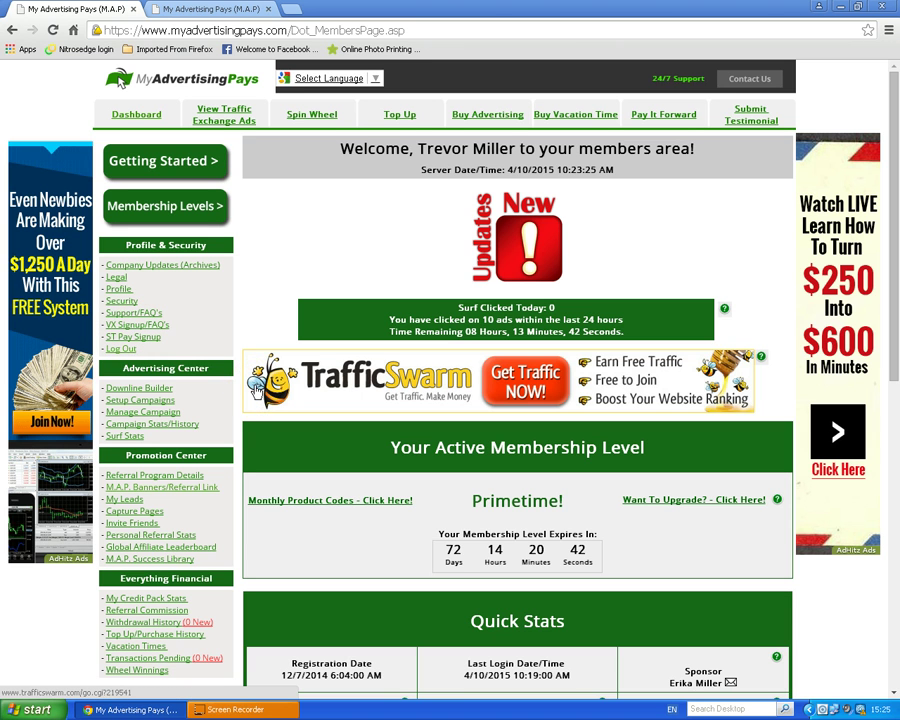
click(143, 340)
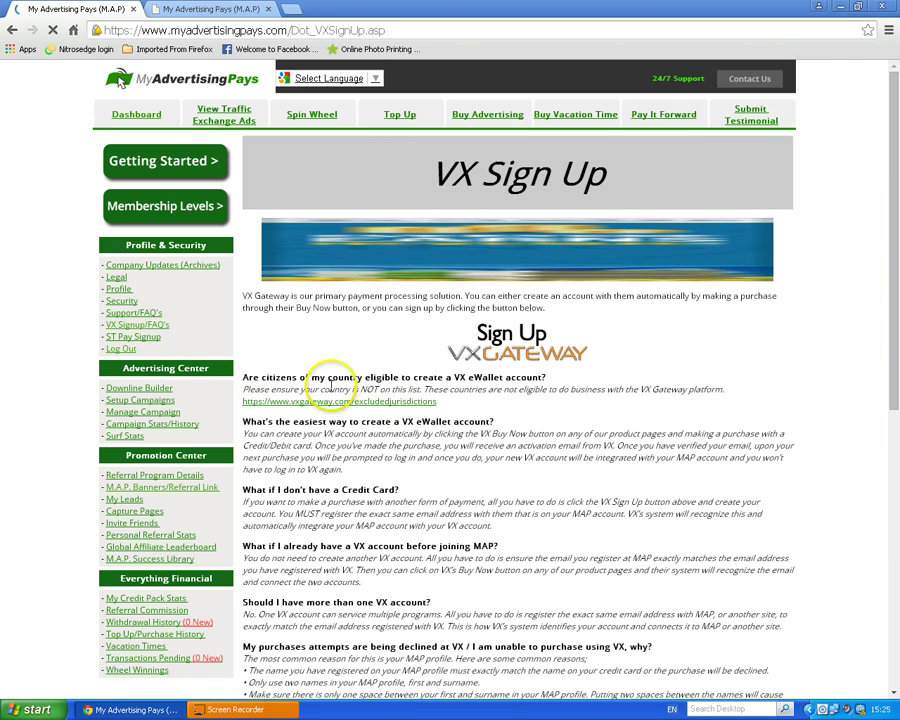
Open the ST Pay Signup page from the Profile & Security menu
scroll(432, 367, down, 1)
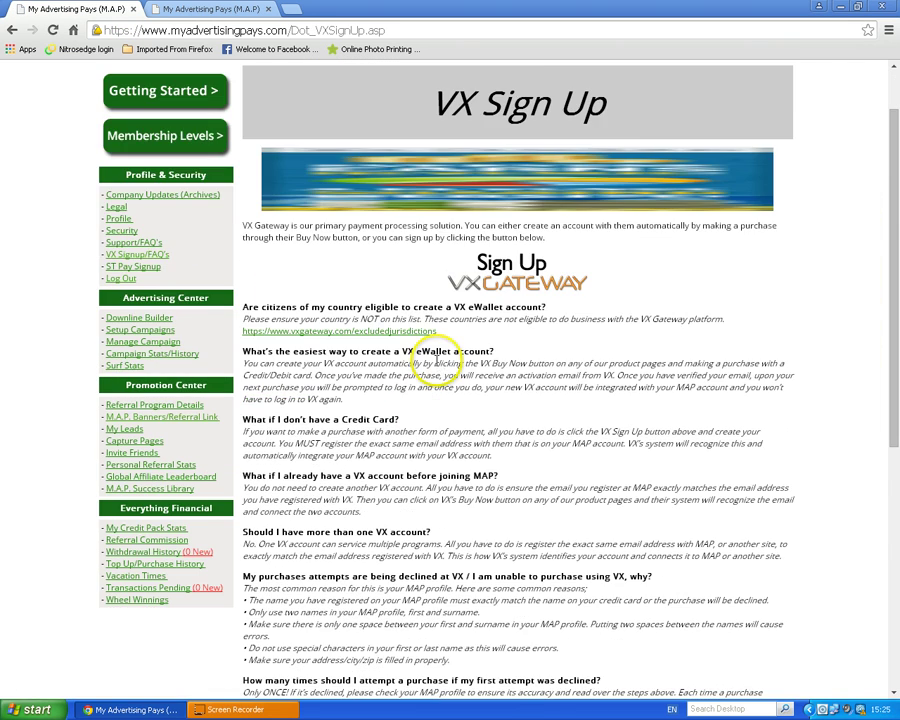
scroll(436, 362, down, 6)
scroll(436, 352, down, 1)
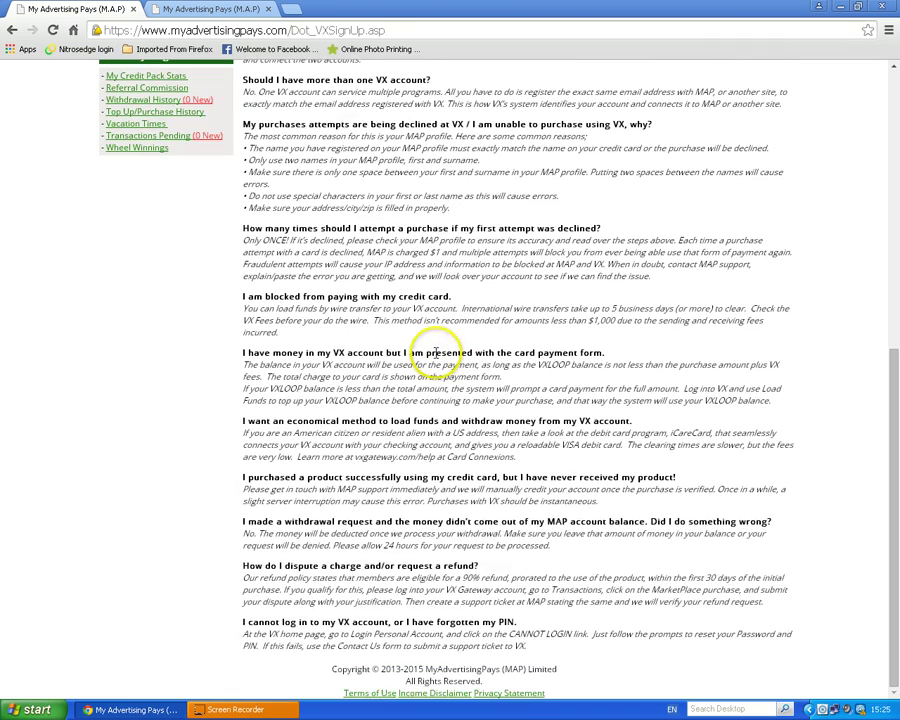
scroll(440, 358, up, 5)
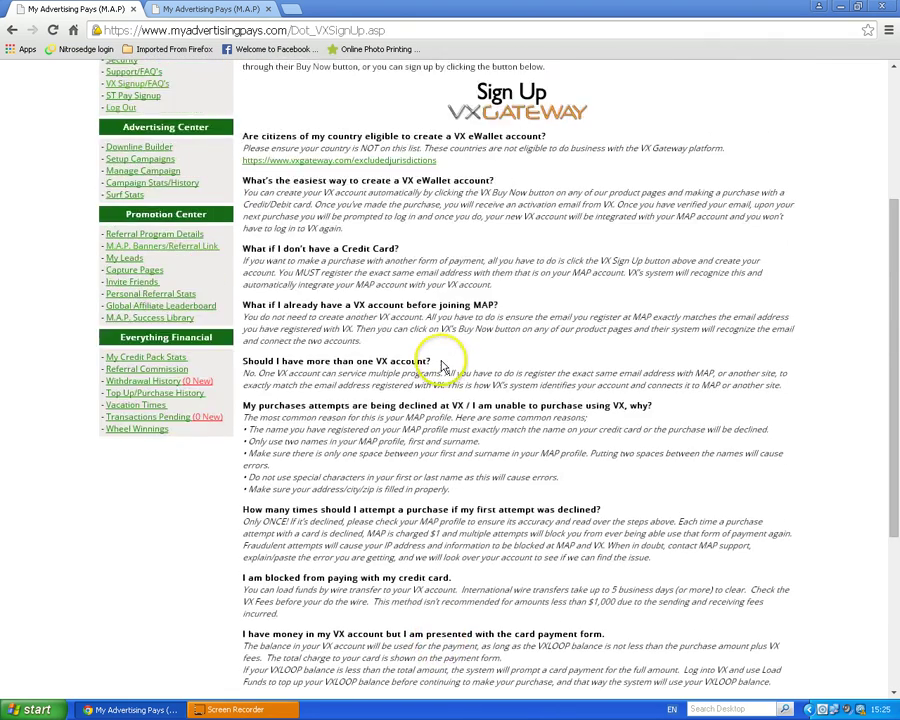
scroll(441, 361, up, 2)
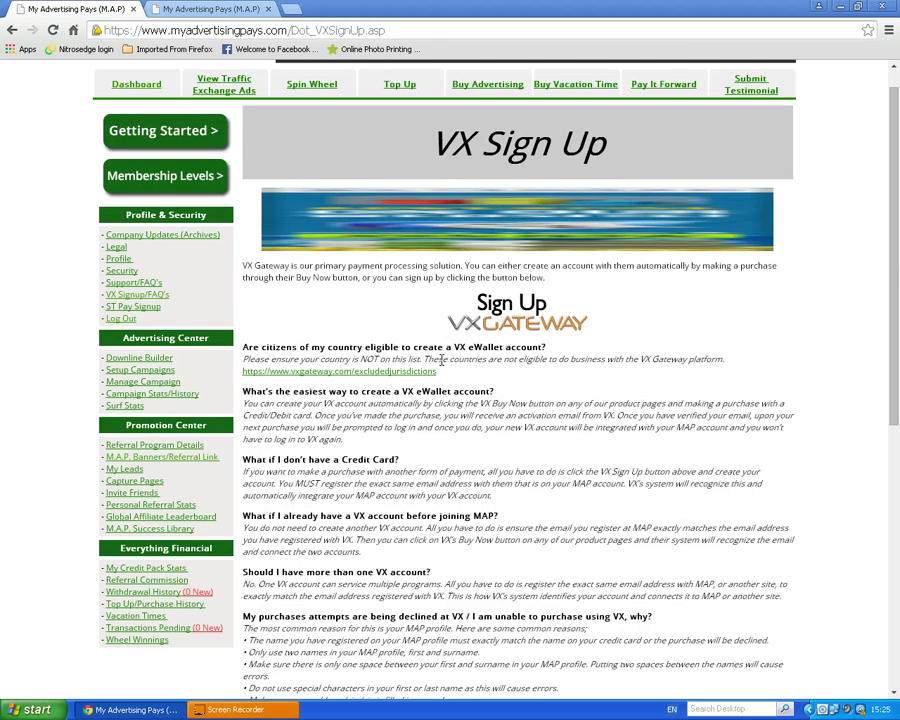
click(146, 309)
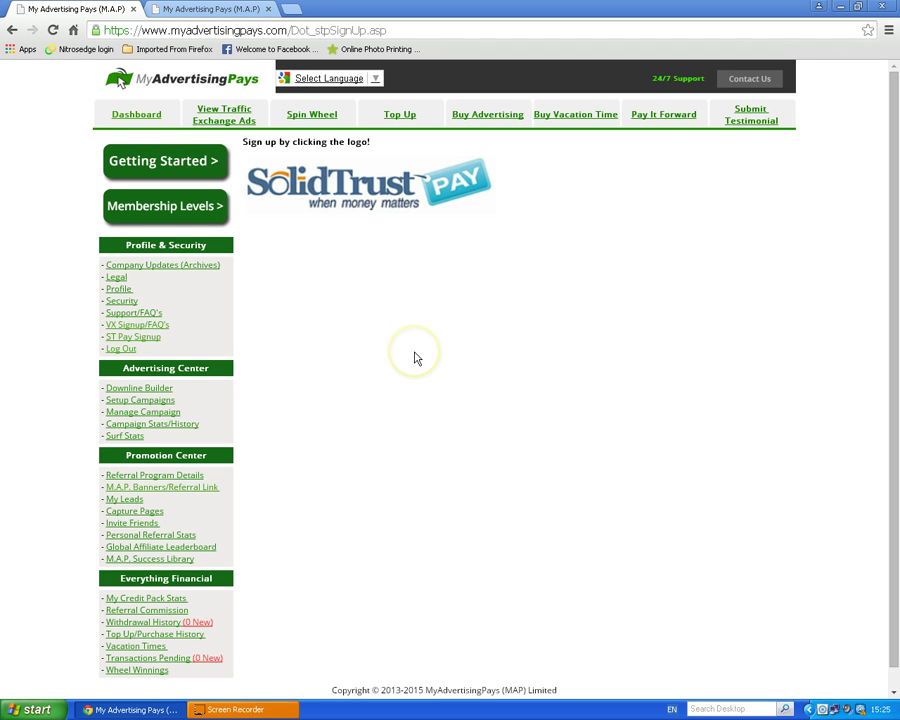
Follow the SolidTrust Pay logo to its Personal/Business signup page, then return to the My Advertising Pays tab
click(349, 193)
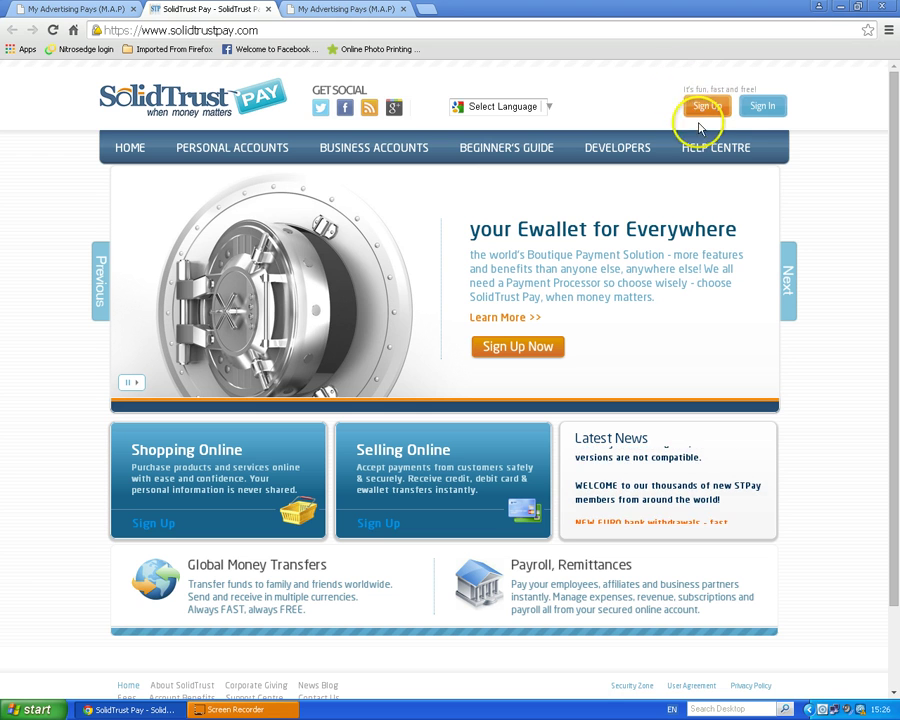
click(705, 108)
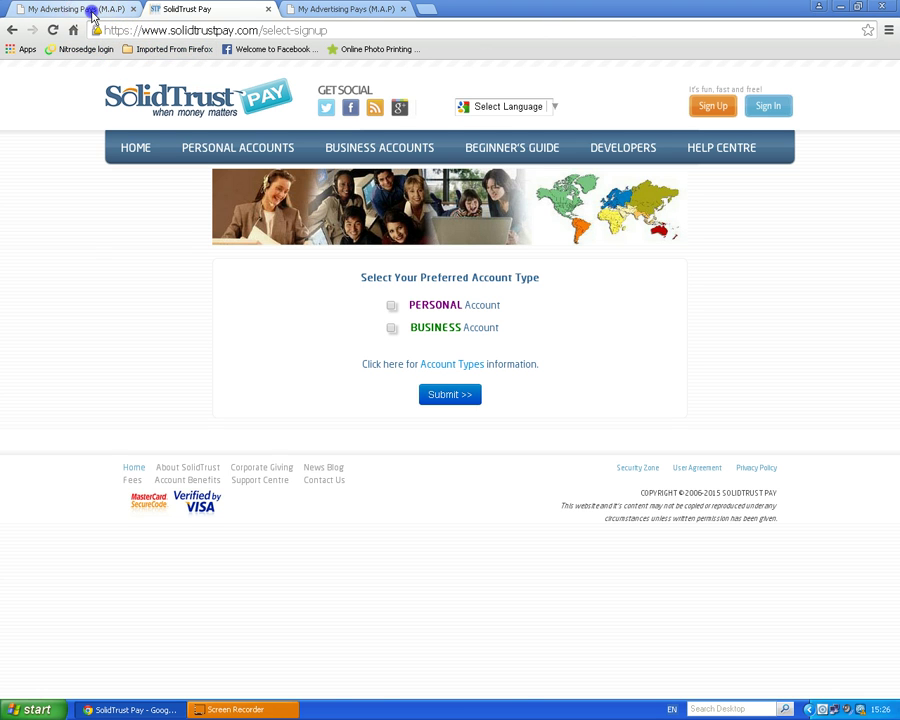
click(91, 12)
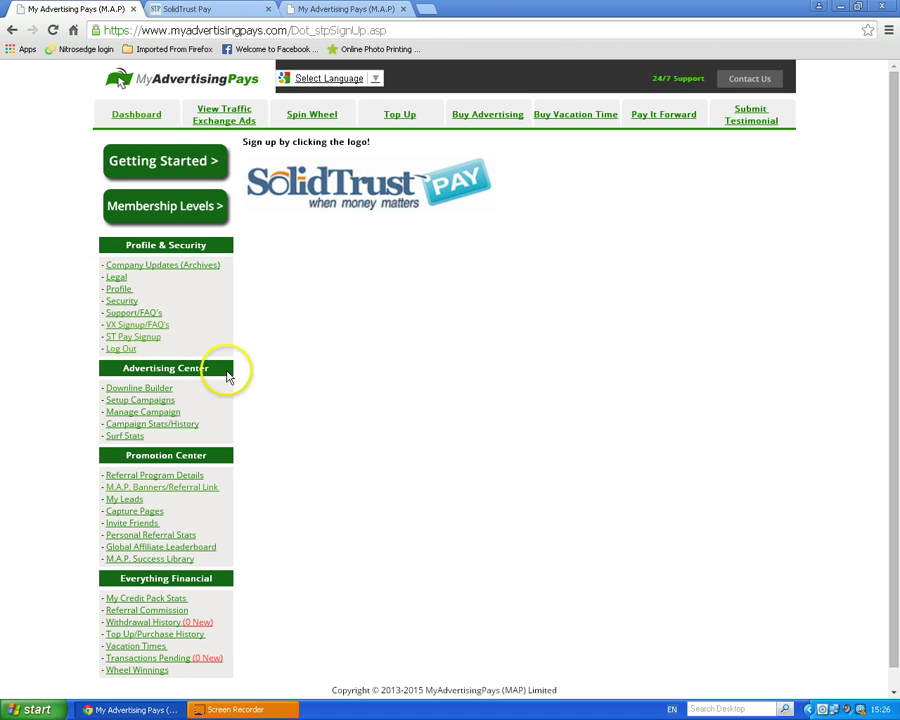
Check the $93.42 available balance on the Dashboard and open the Request Withdrawal form
click(151, 117)
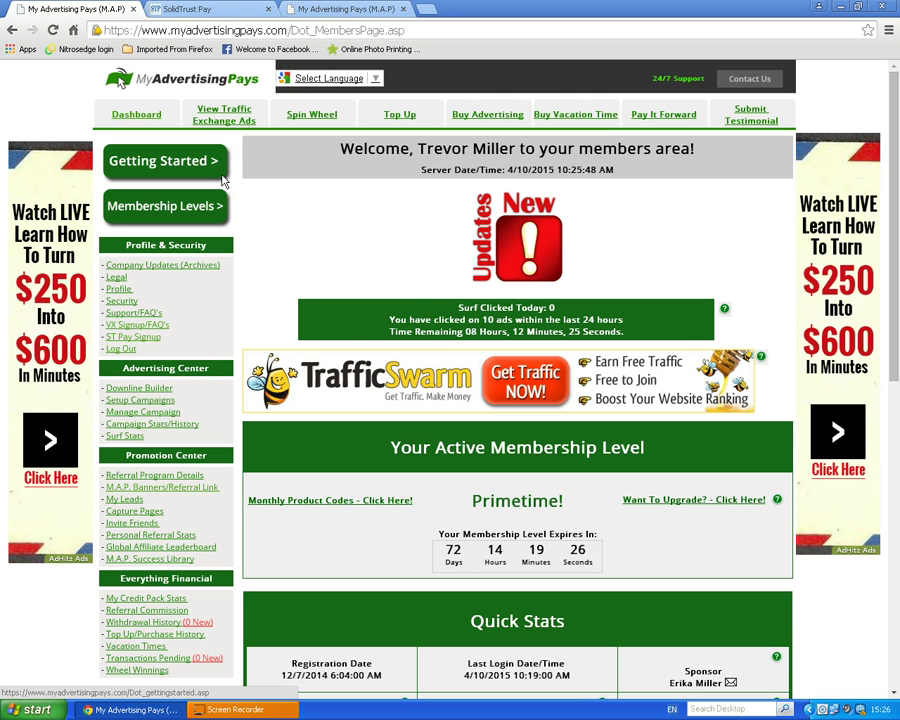
scroll(505, 340, down, 2)
scroll(494, 336, down, 1)
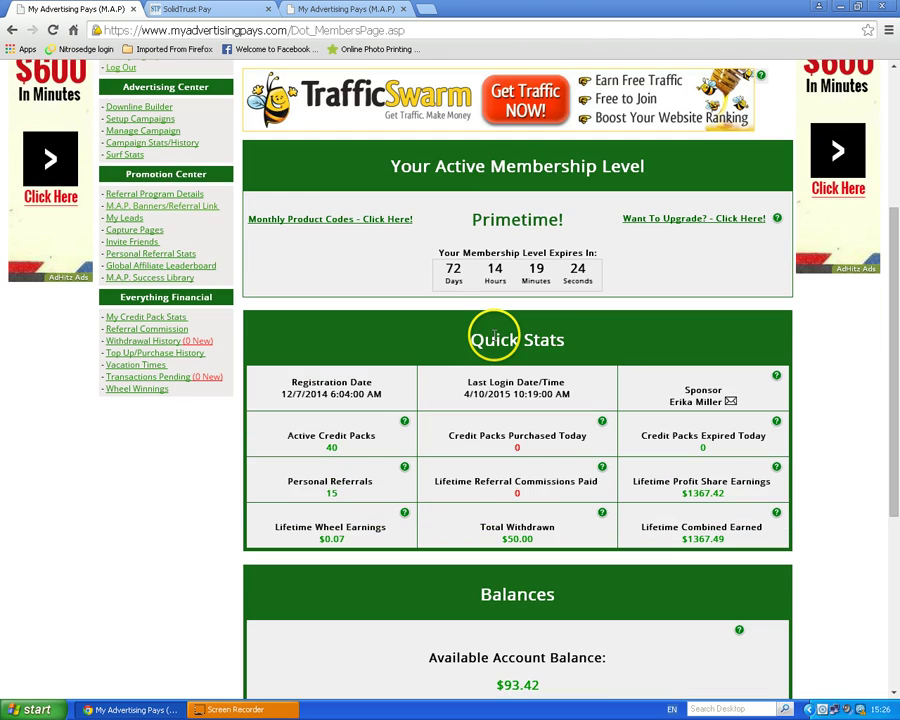
scroll(500, 345, down, 2)
scroll(502, 360, up, 1)
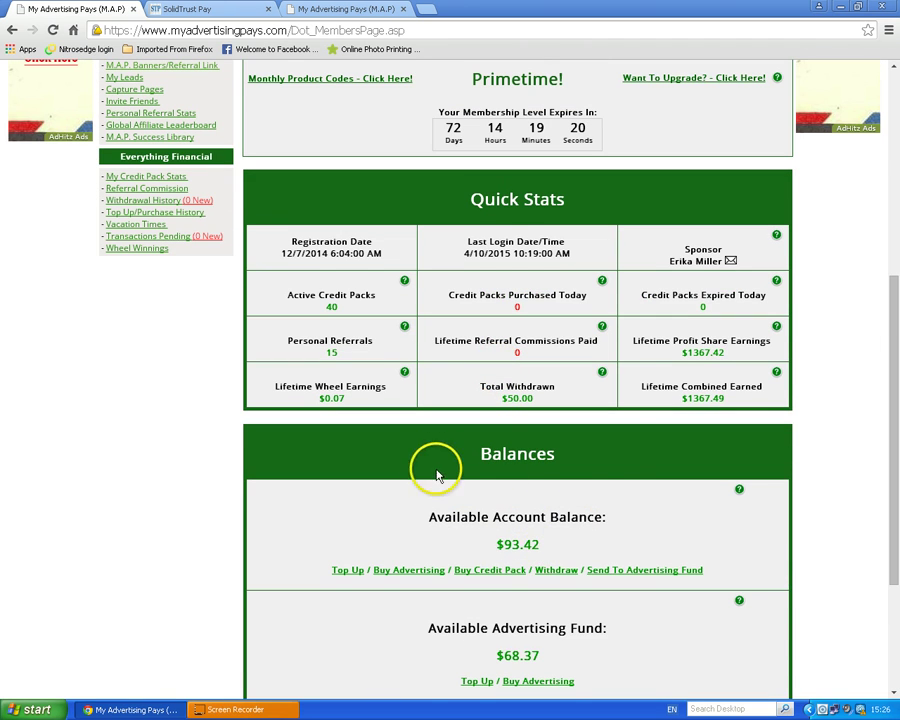
scroll(535, 460, up, 1)
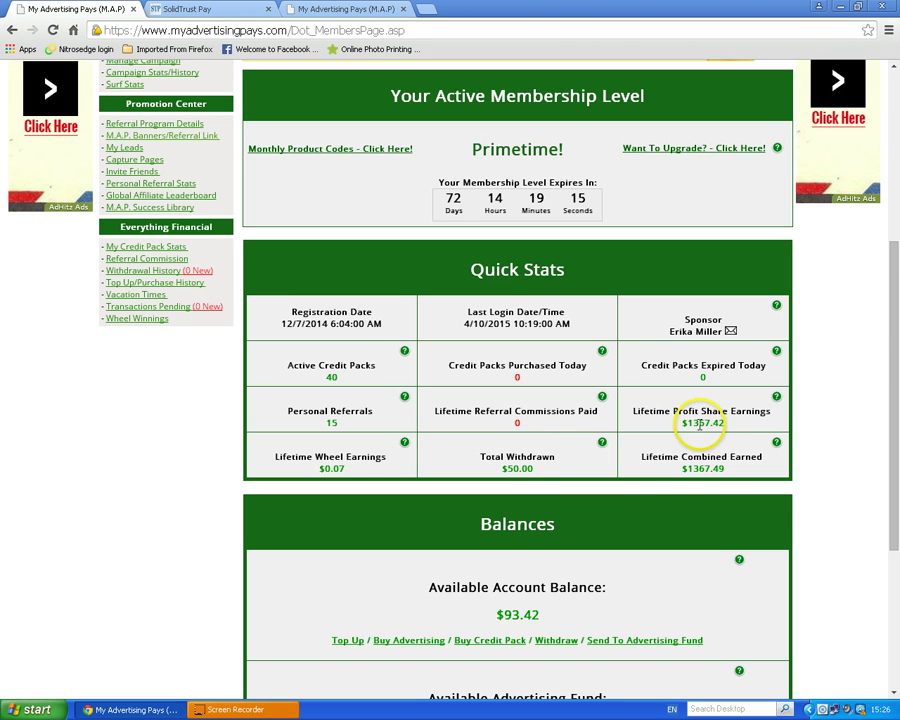
scroll(503, 420, up, 1)
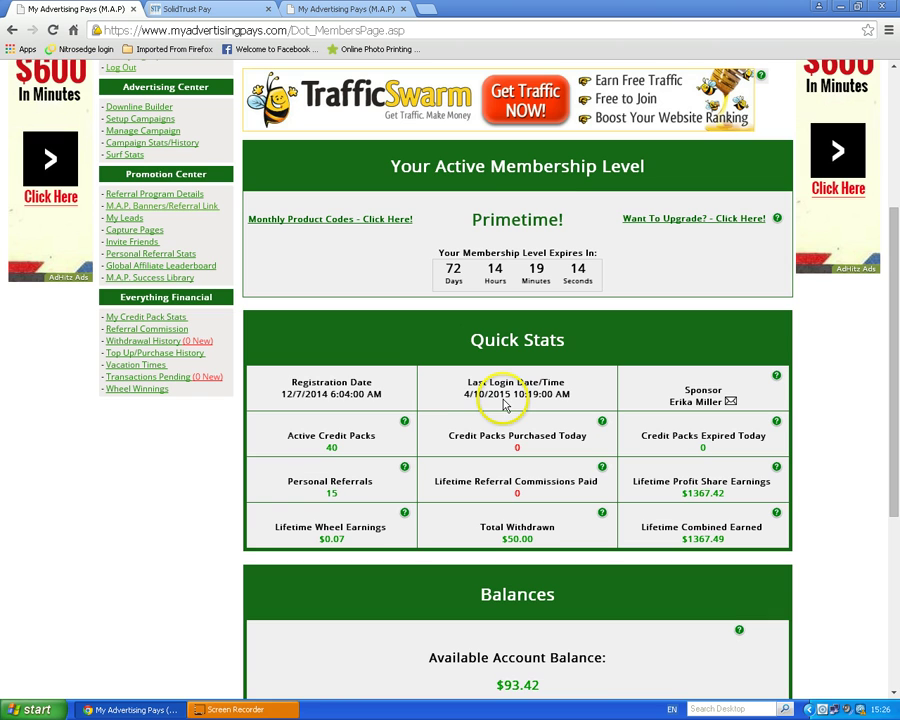
scroll(476, 451, down, 2)
scroll(464, 456, up, 2)
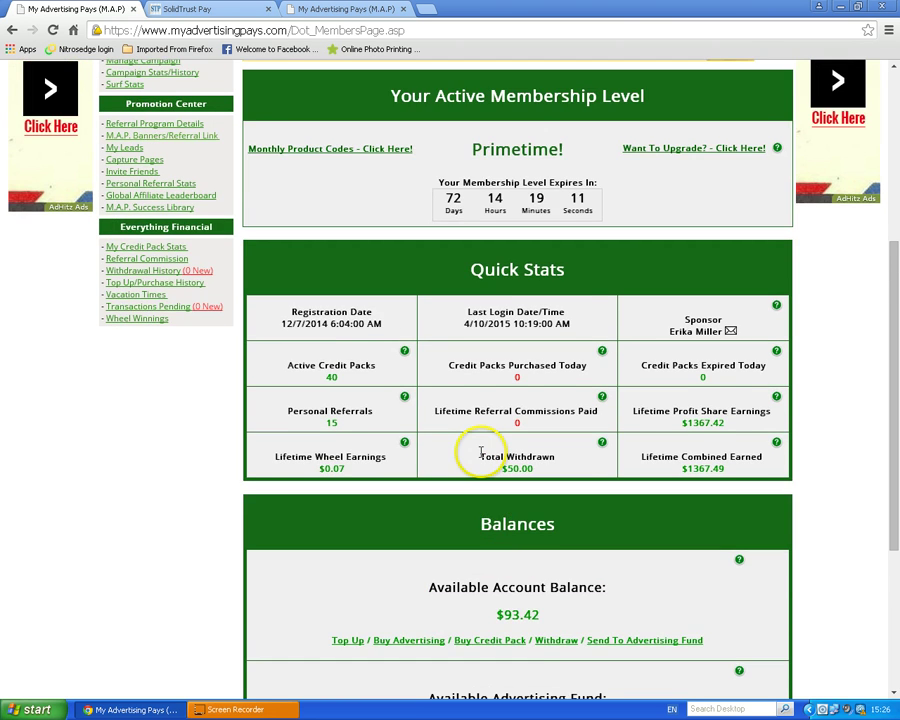
scroll(485, 456, down, 3)
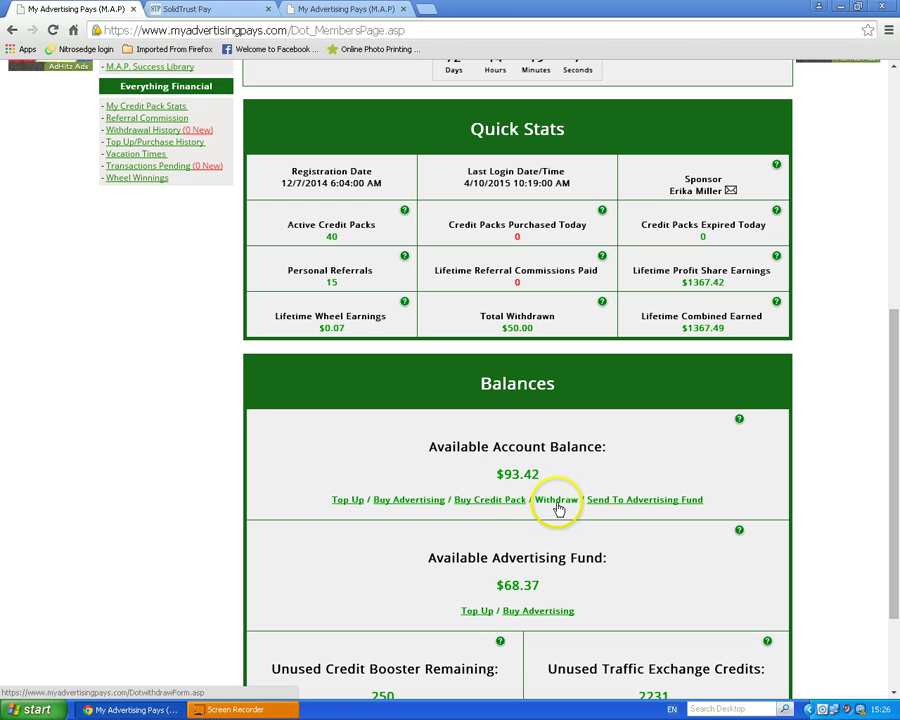
click(557, 506)
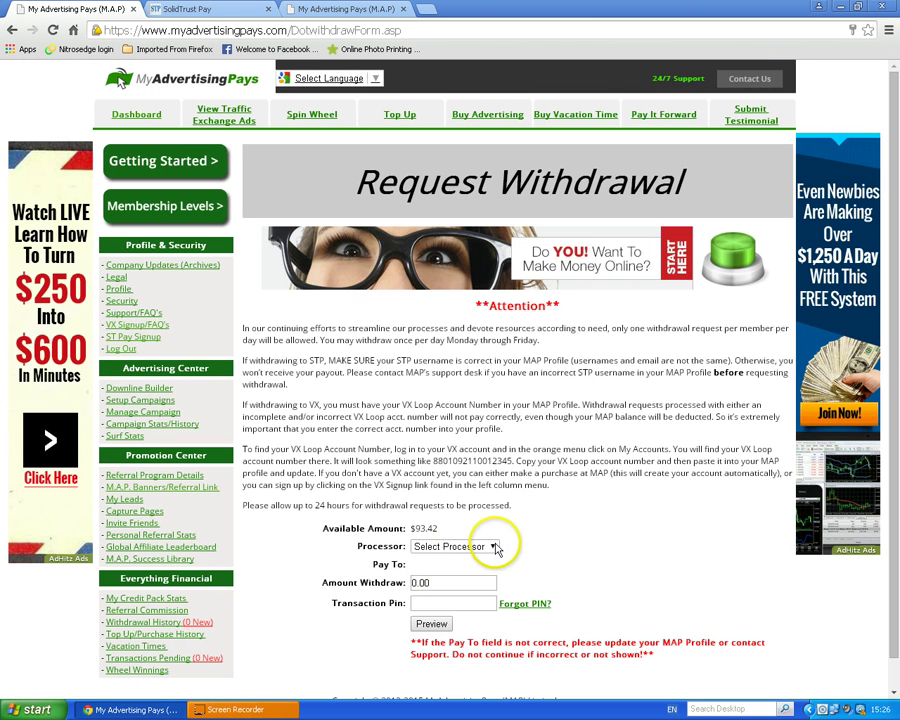
Request a 50.00 withdrawal to Solid Trust Pay with the transaction PIN, preview it and submit
click(492, 547)
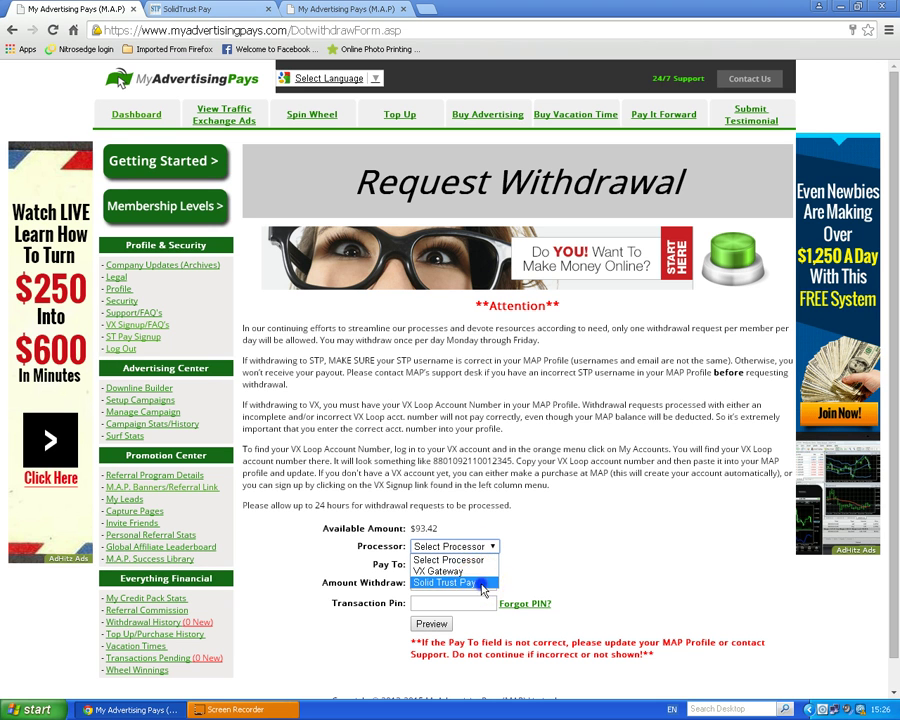
click(480, 578)
click(433, 584)
key(ctrl+a)
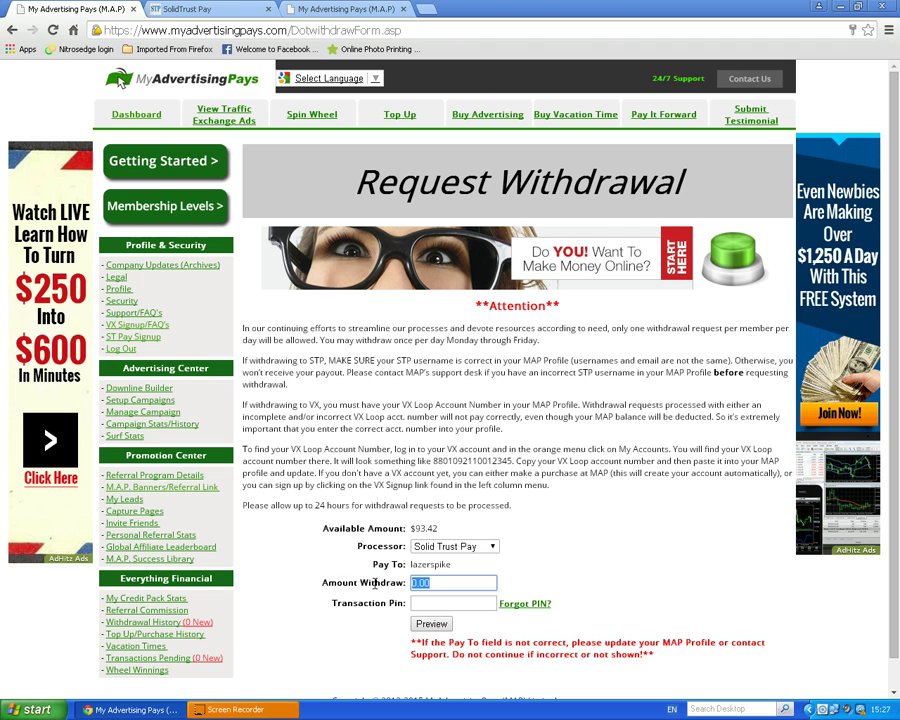
text(50.00)
click(425, 603)
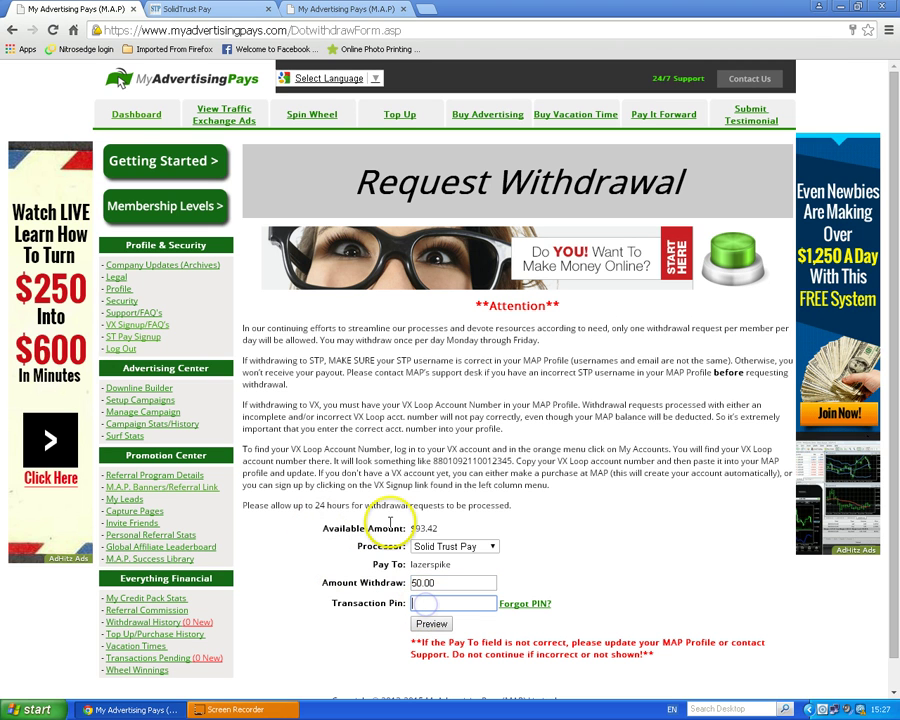
text(••)
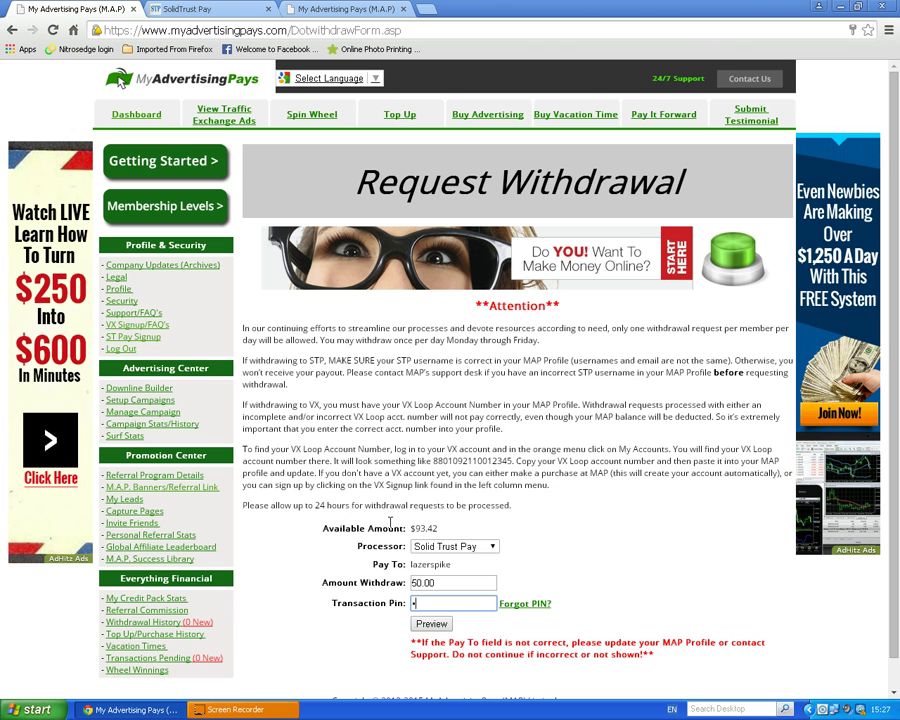
text(••)
click(430, 624)
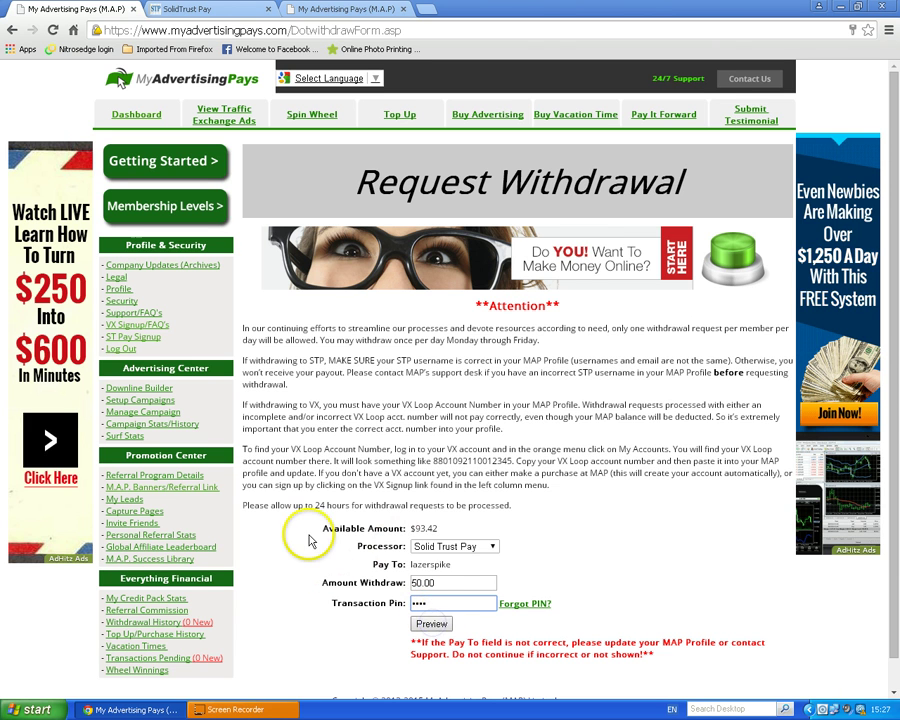
click(444, 391)
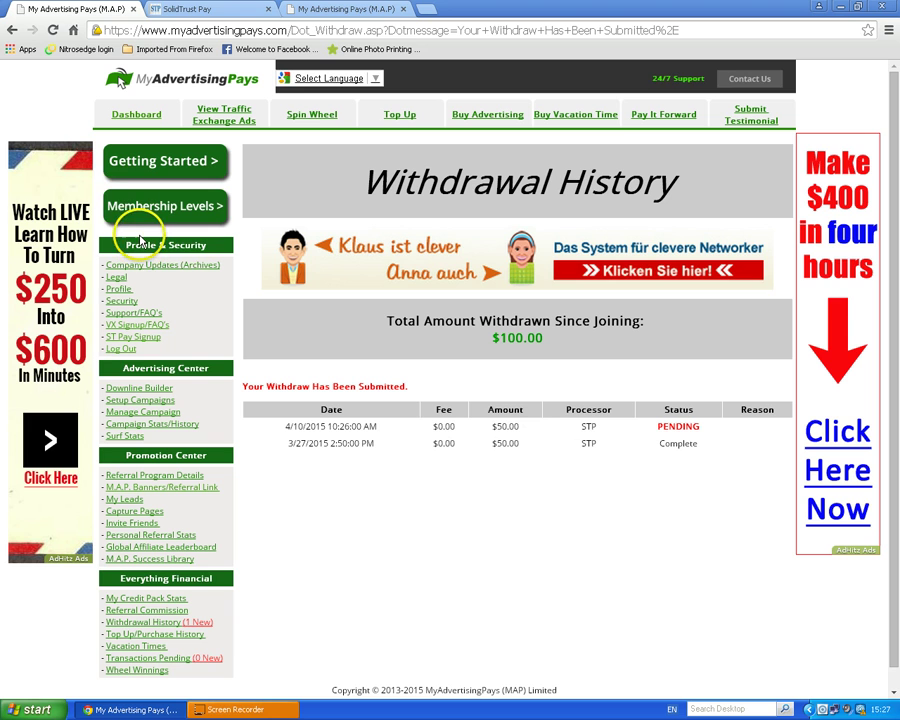
Return to the Dashboard to see the new $50.00 STP withdrawal listed as PENDING
click(137, 116)
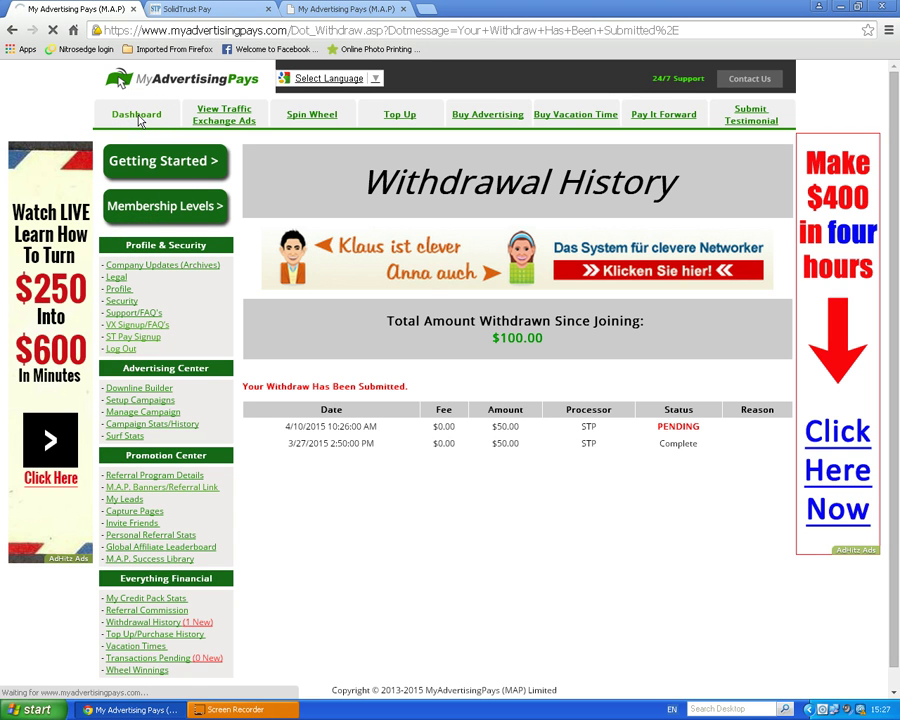